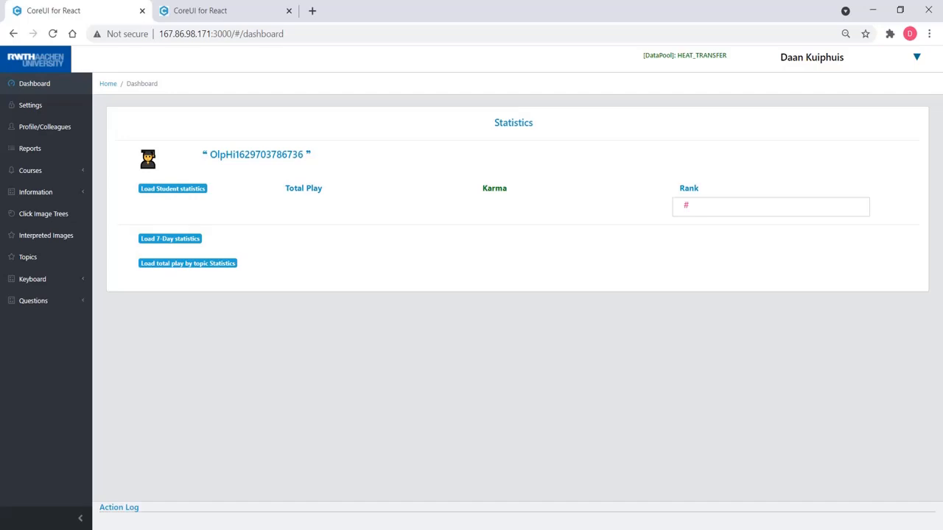
Switch to the open play-question page, build the expression 2 · A3 · α3 with the answer keyboard, and expand the ρj key.
left_click(205, 10)
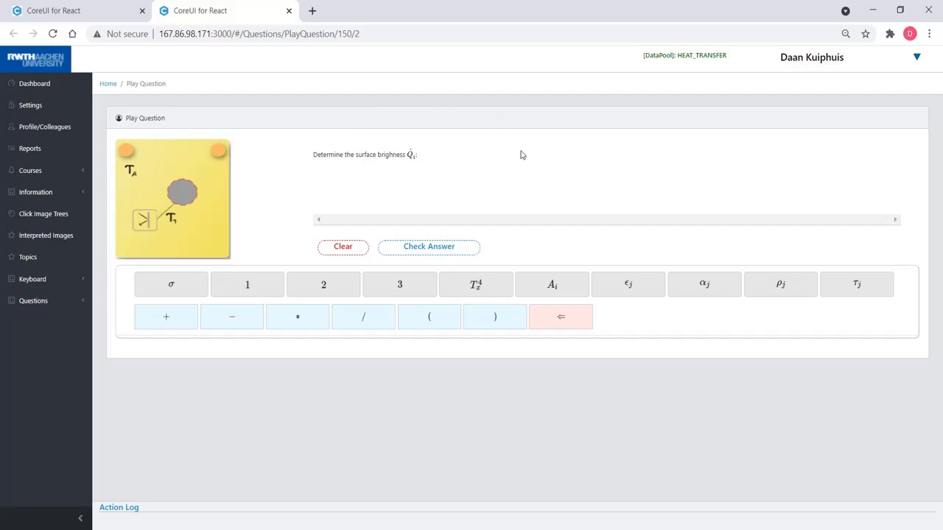
left_click(310, 289)
left_click(551, 286)
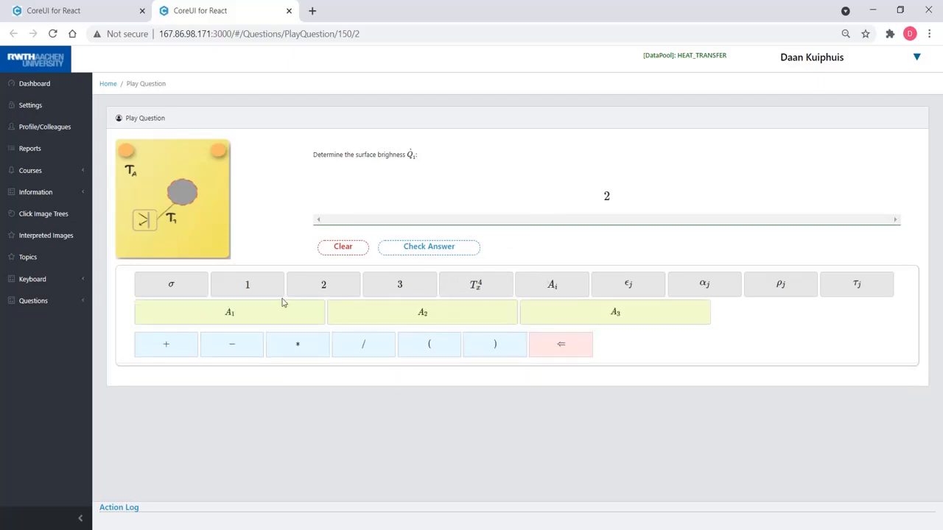
left_click(605, 318)
left_click(648, 315)
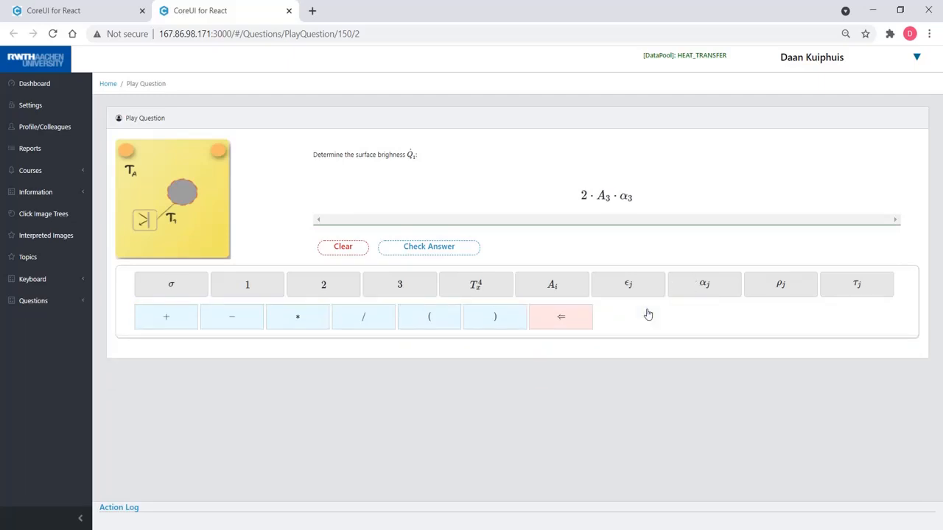
left_click(778, 295)
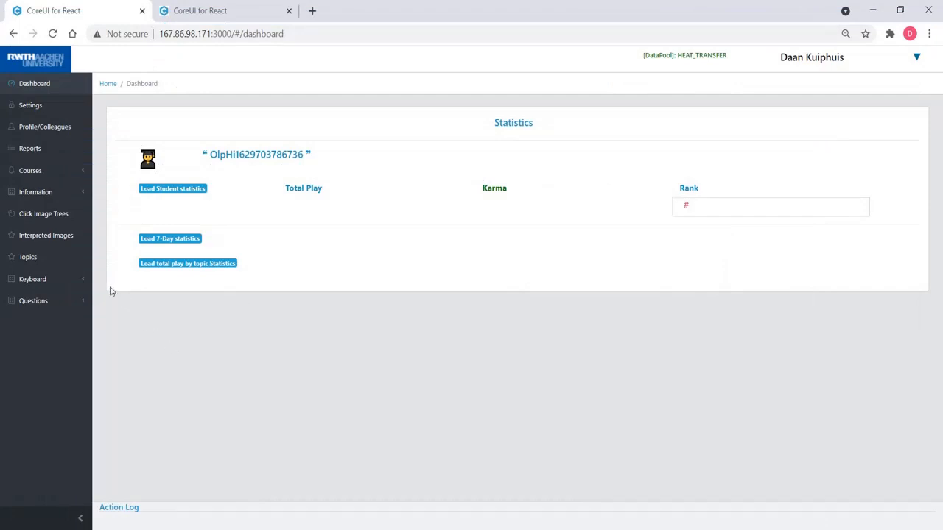
Start a new numeric key with the code k and the LaTeX code k.
left_click(77, 285)
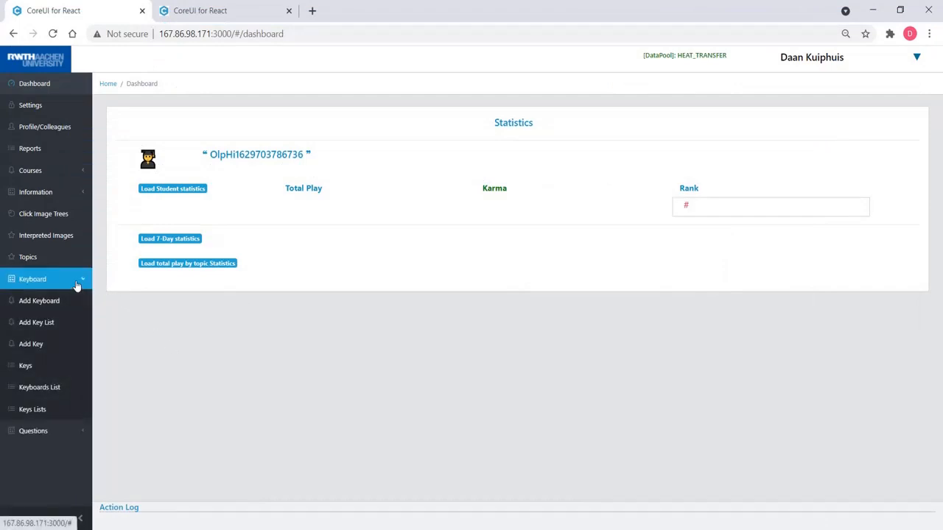
left_click(65, 344)
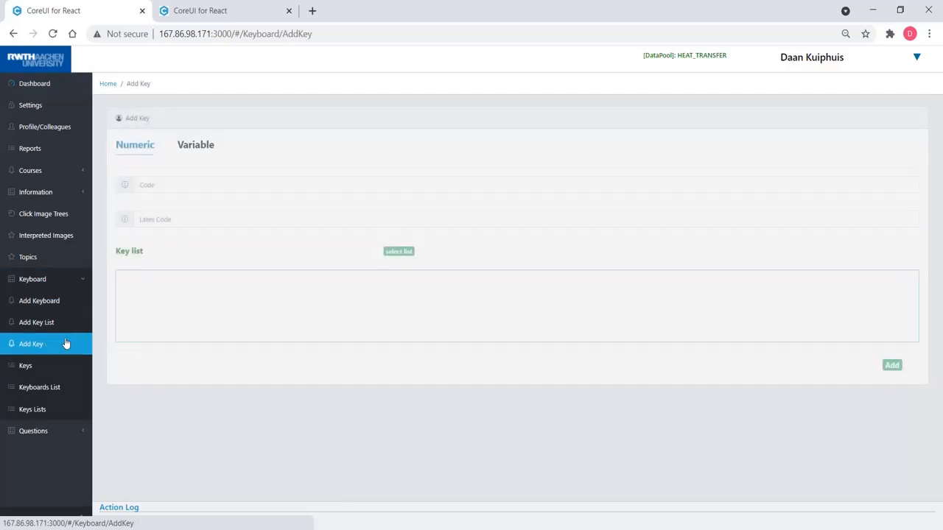
left_click(156, 183)
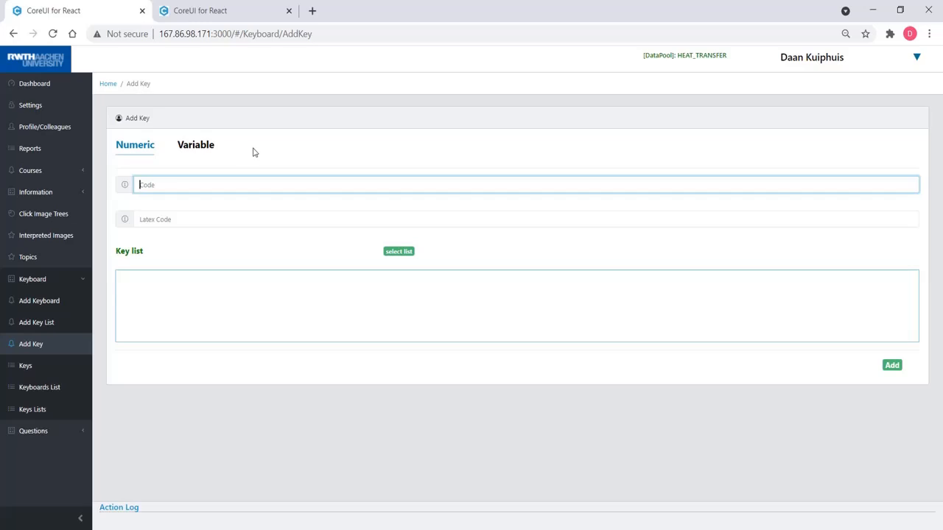
type("k")
left_click(199, 214)
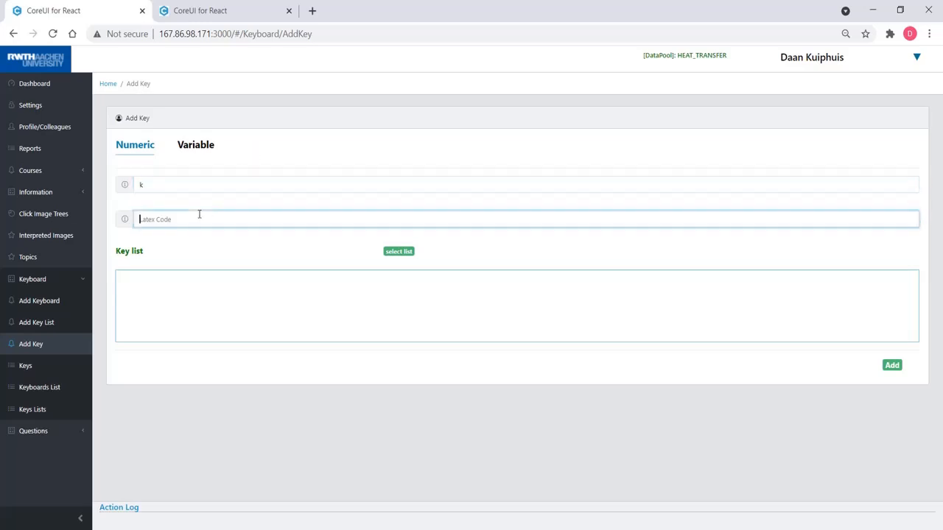
type("k")
Search the key lists, assign the numeric key to DEFAULT LIST, and add the key.
left_click(407, 253)
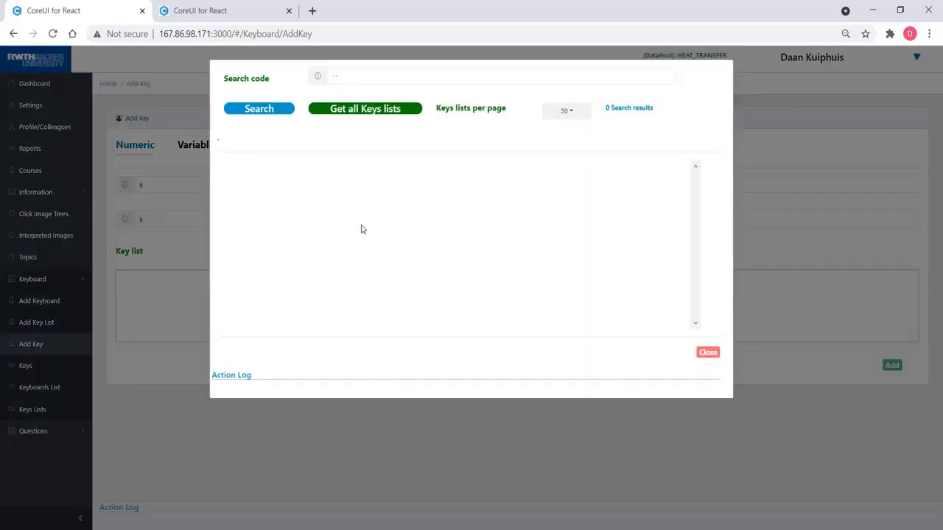
left_click(267, 111)
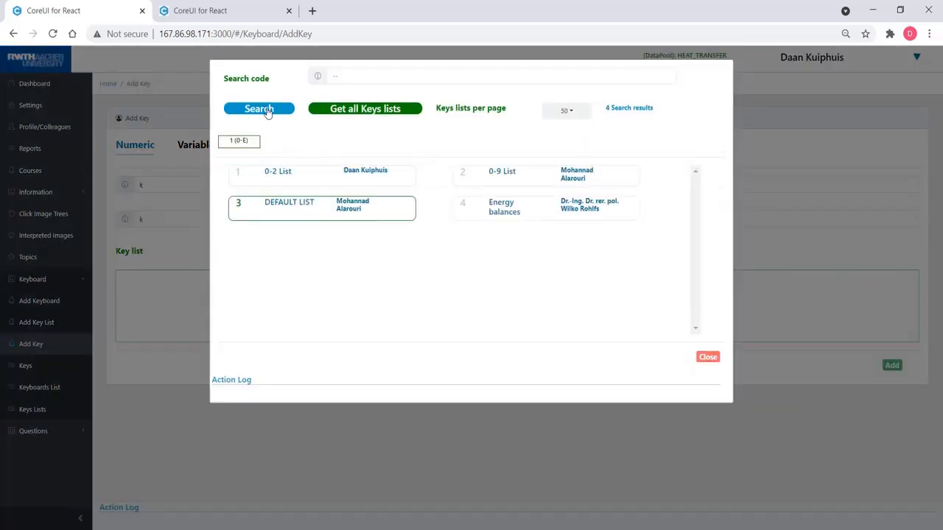
left_click(316, 216)
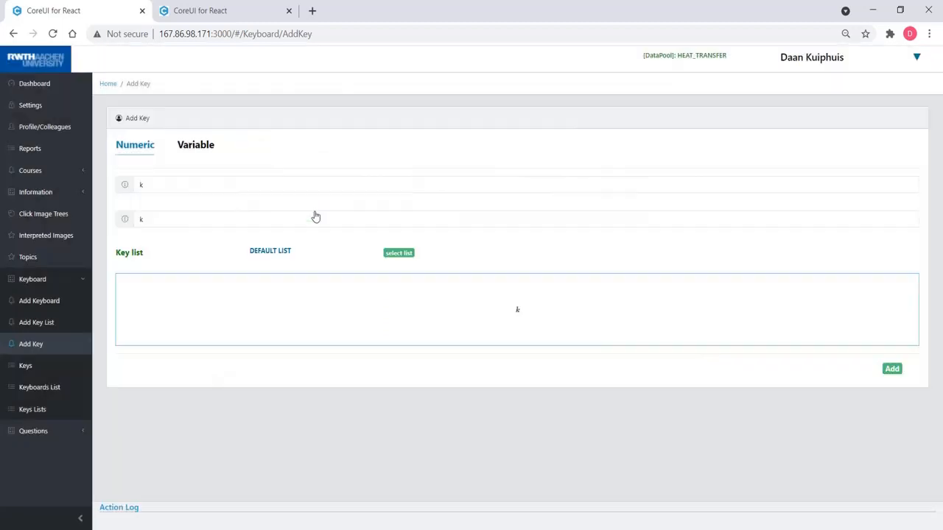
left_click(899, 372)
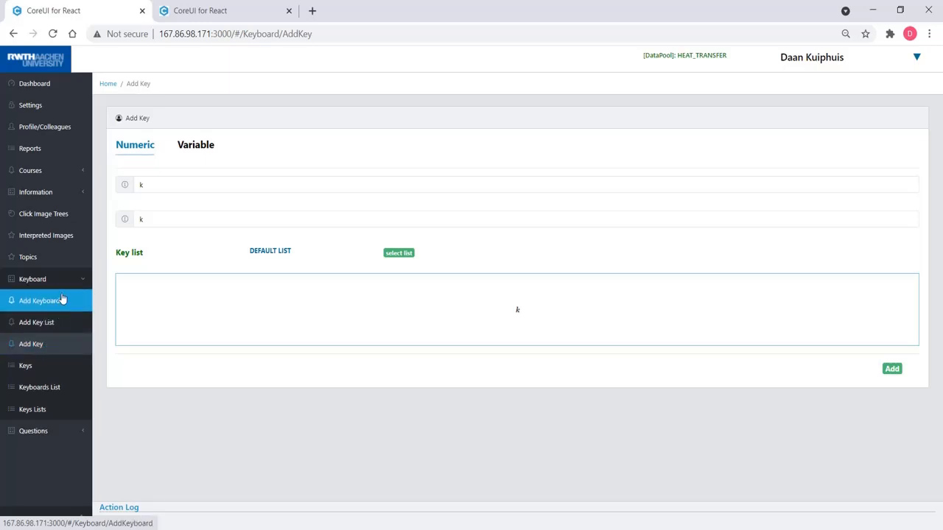
Open a blank add-key form and switch it to the variable key type.
left_click(47, 322)
left_click(44, 343)
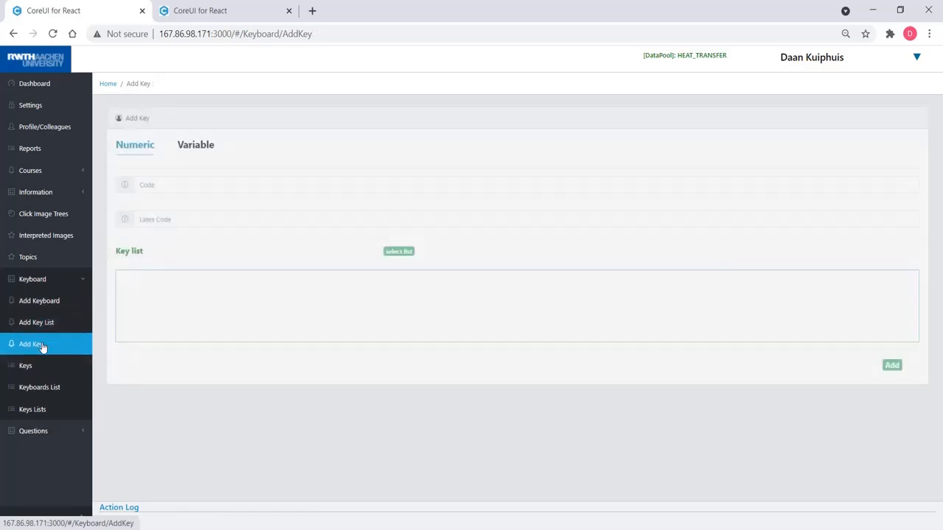
left_click(204, 149)
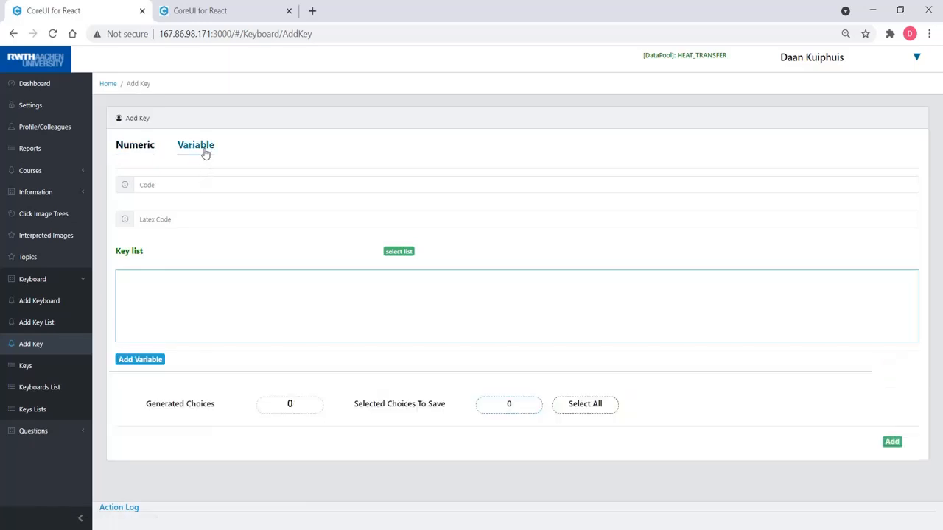
Switch to the Word document and look at the λj entry in the variable key table.
left_click(288, 529)
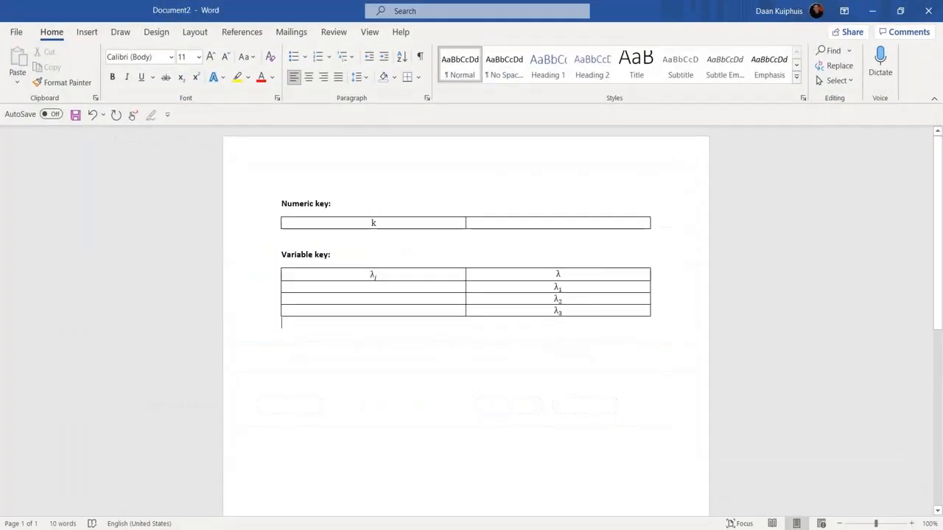
left_click(373, 274)
left_click(871, 10)
Back in the browser form, enter conductivity_variable as the key's code and \lambda_j as its LaTeX code.
left_click(159, 184)
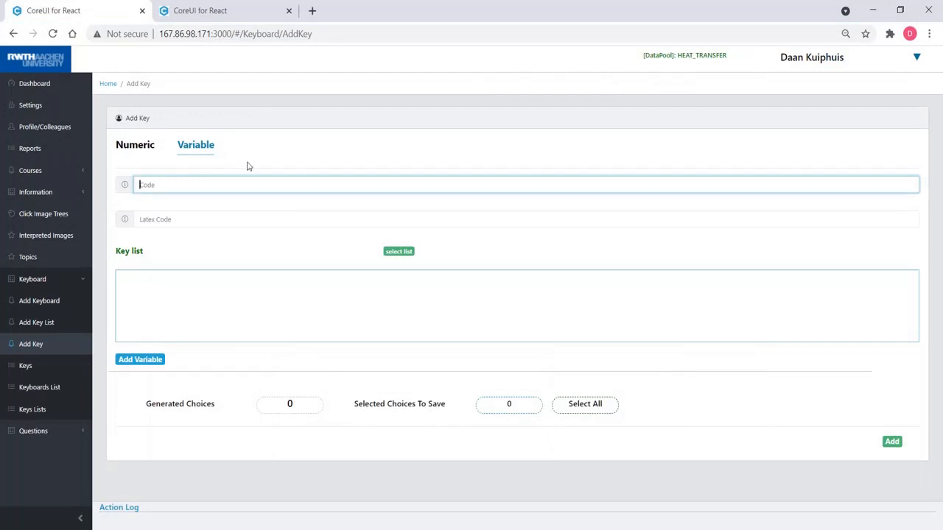
type("conductivity_variable")
left_click(180, 221)
type("\\lambda_j")
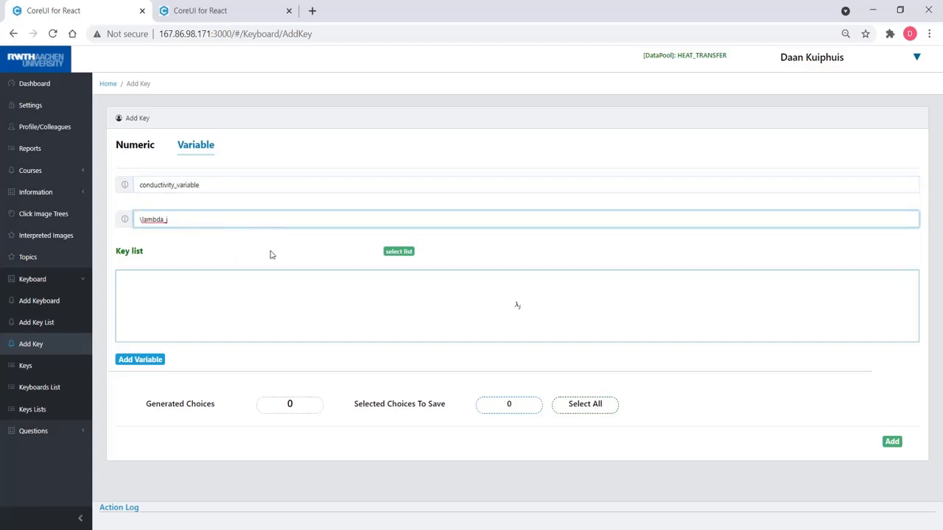
Assign the variable key to the Energy balances key list, after first trying DEFAULT LIST.
left_click(397, 252)
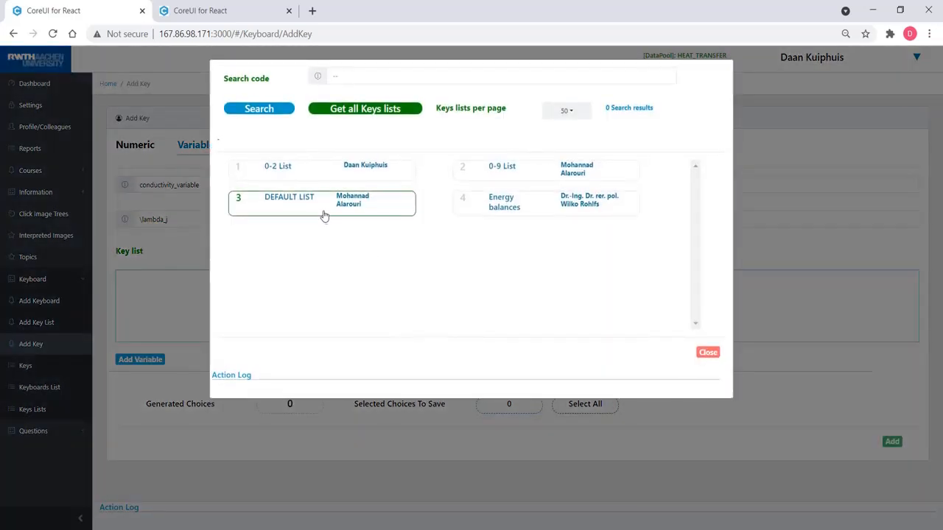
left_click(323, 213)
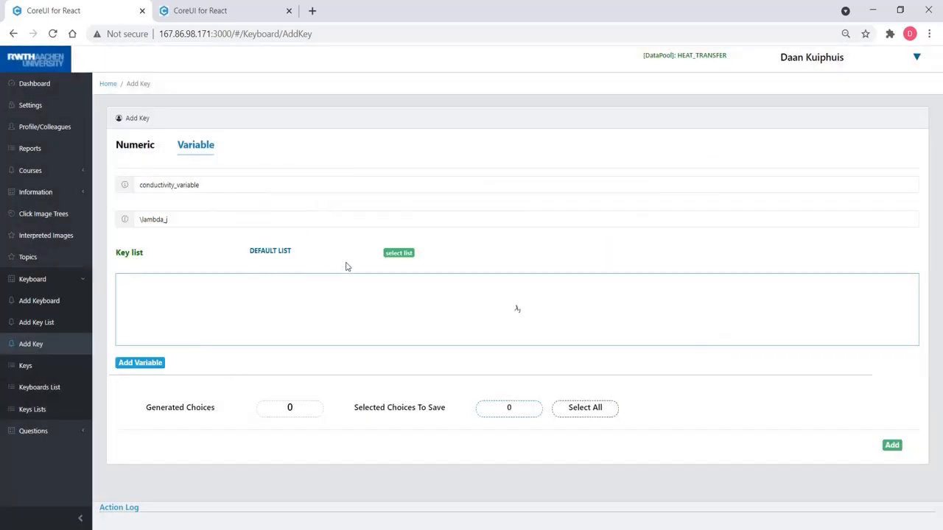
left_click(406, 253)
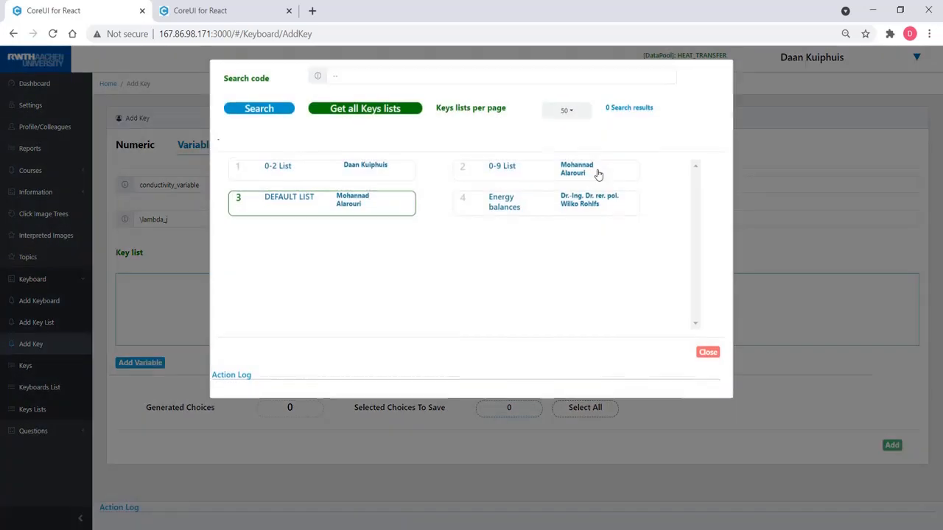
left_click(568, 205)
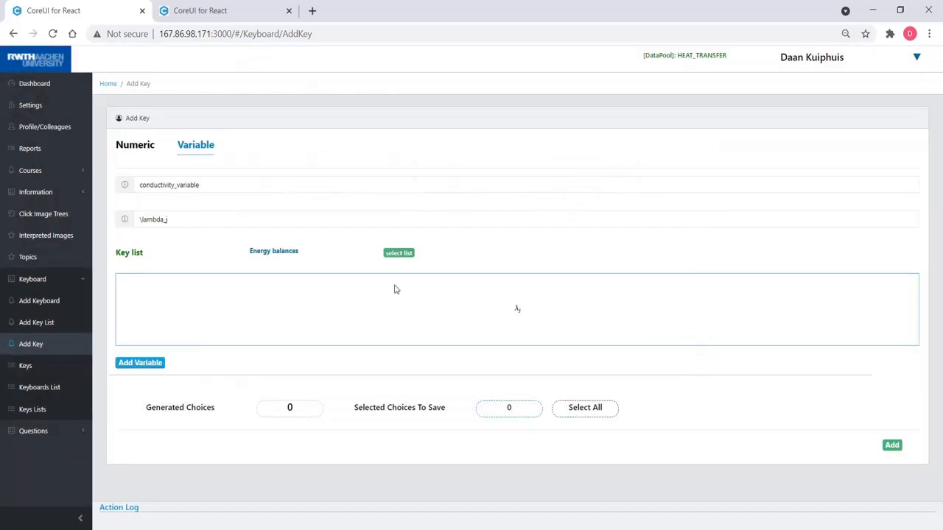
Add a variable to the key and name it j.
left_click(159, 364)
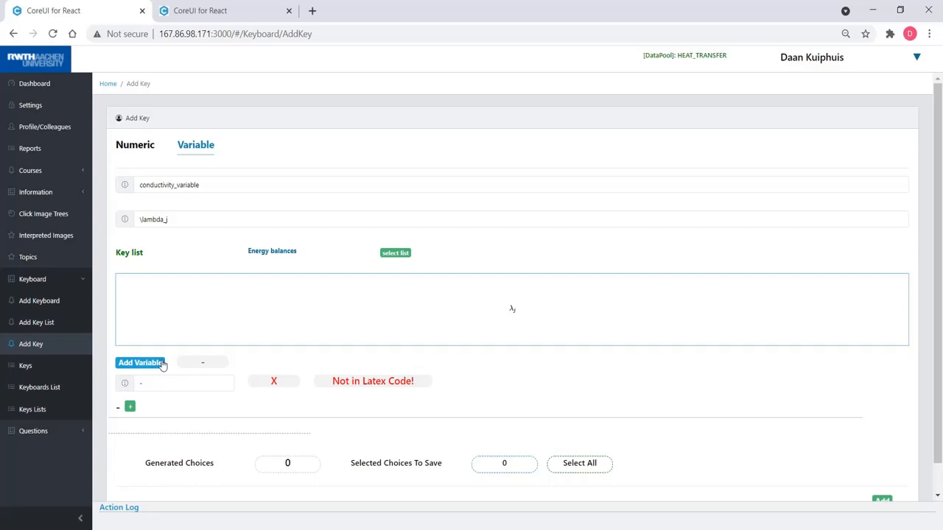
left_click(166, 379)
key("BackSpace")
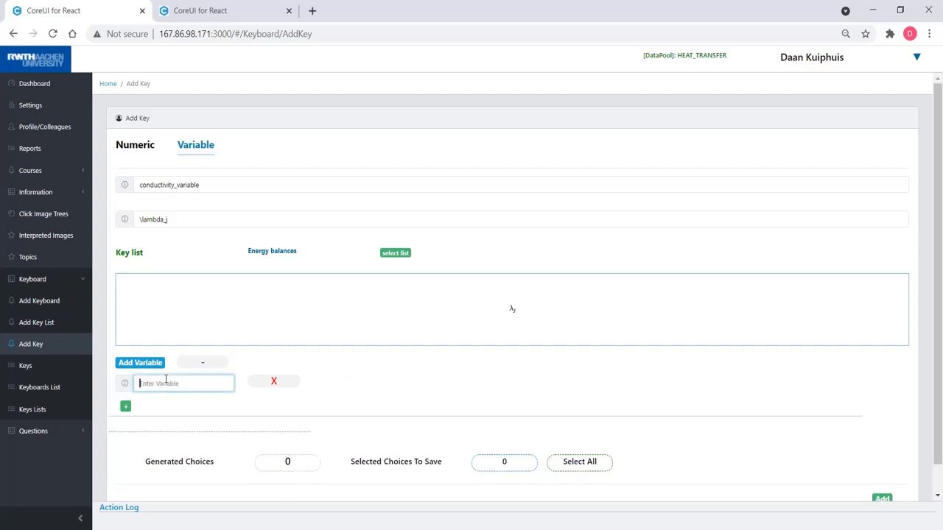
type("j")
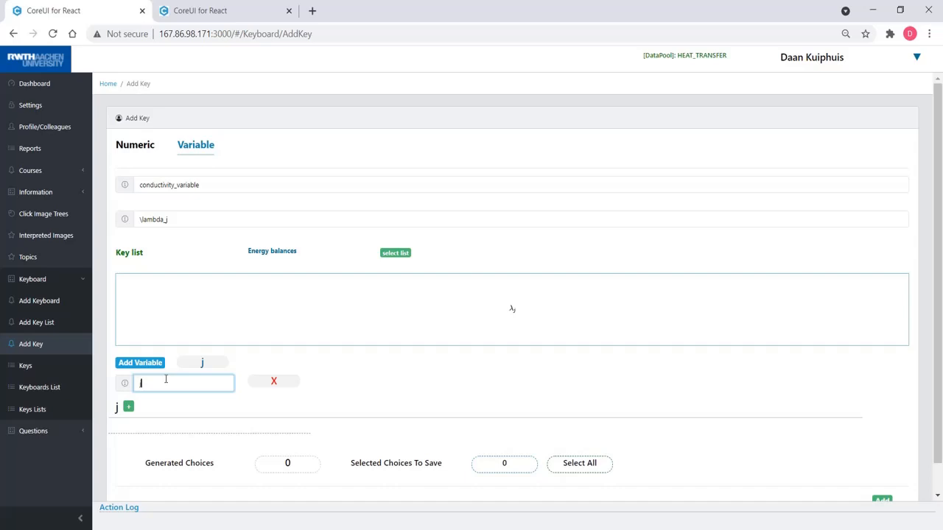
Create three value fields for the variable j, removing the surplus fourth one.
scroll(178, 409, "down", 1)
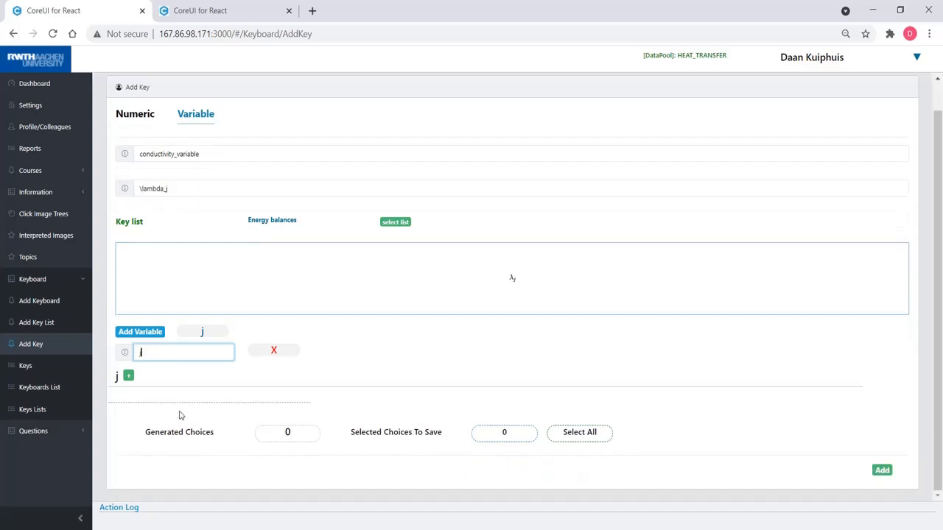
left_click(130, 376)
left_click(129, 376)
left_click(129, 377)
left_click(129, 376)
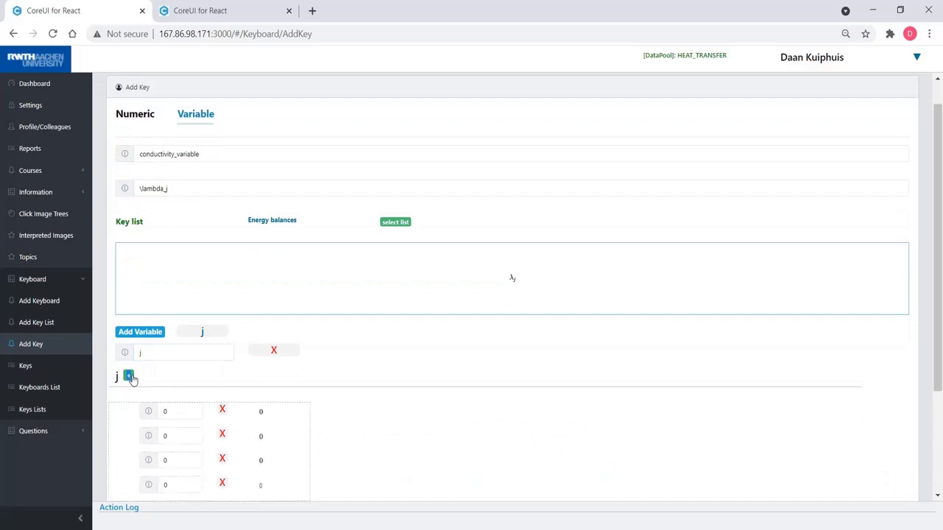
left_click(222, 483)
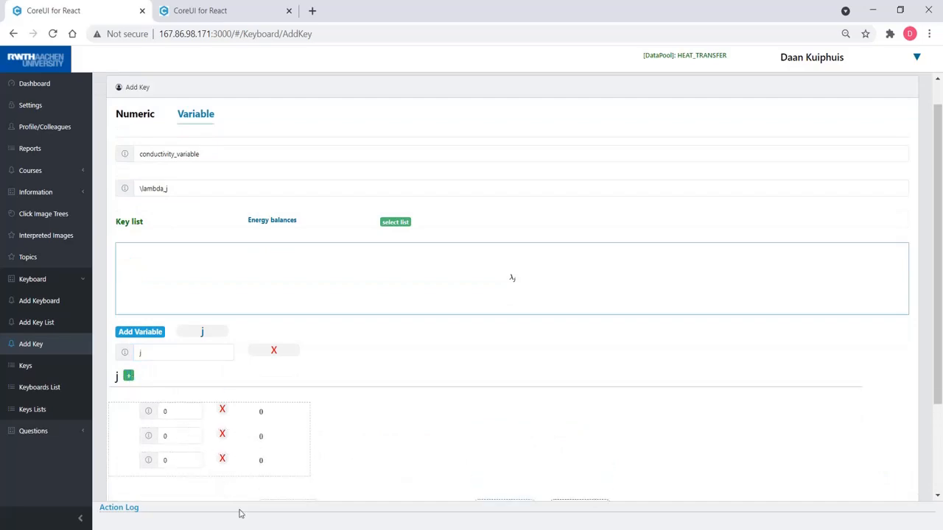
Check the λ variants in the Word document and set the first value of variable j to a period (.).
left_click(286, 529)
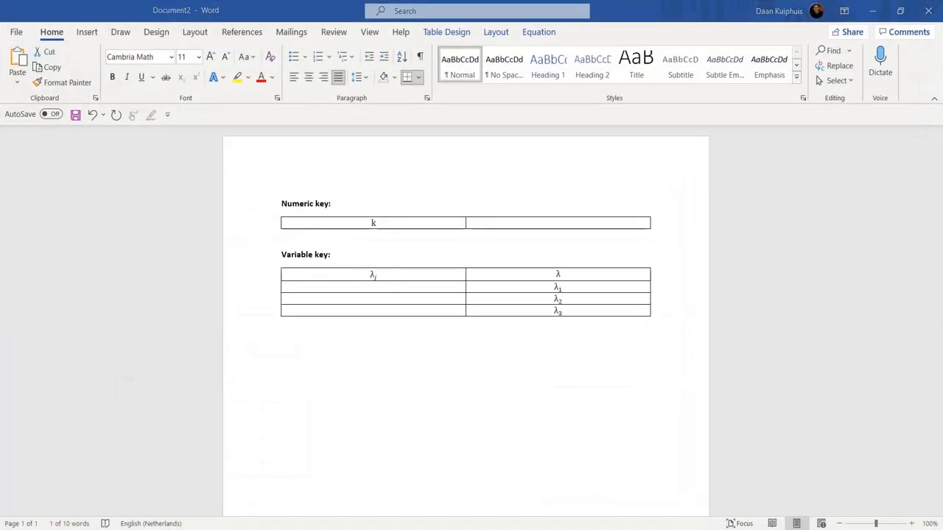
left_click(273, 528)
left_click_drag(199, 409, 165, 410)
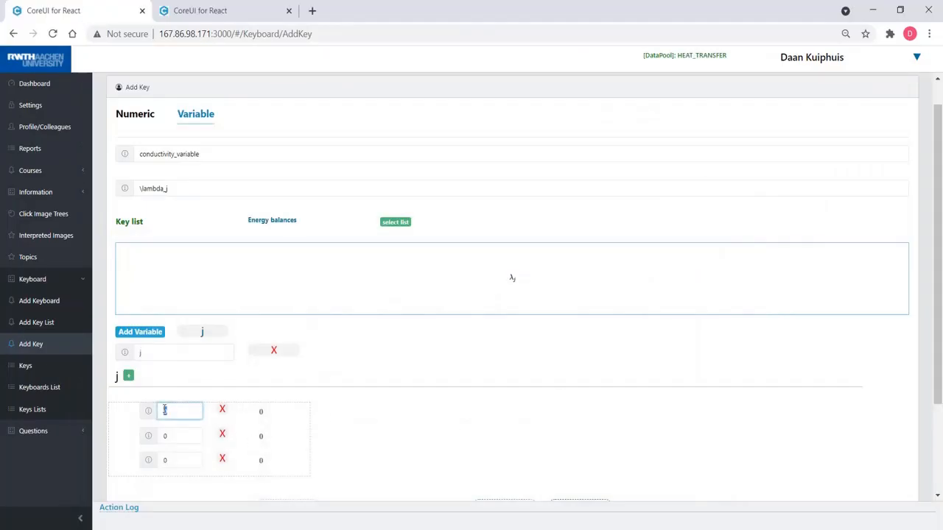
key("BackSpace")
scroll(183, 413, "down", 2)
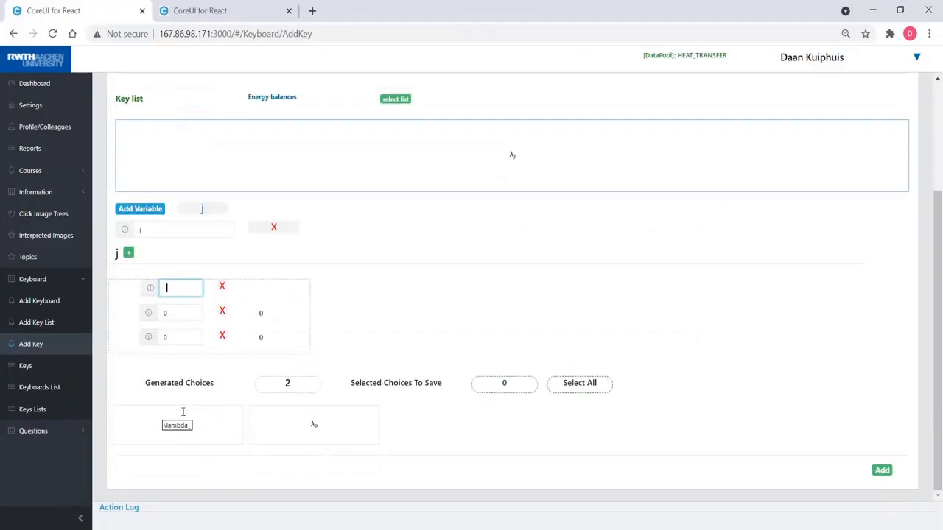
type(".")
Delete the second value field of variable j and add two more to make four fields in total.
left_click(222, 311)
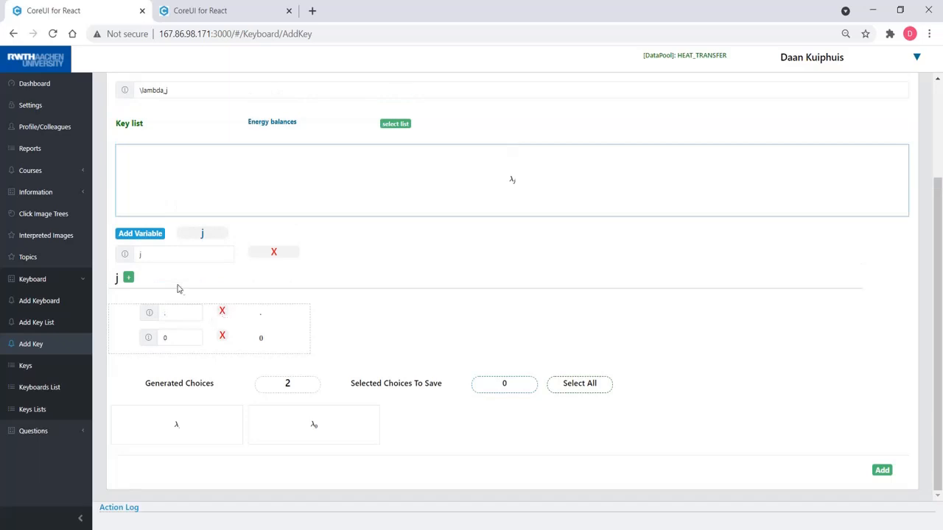
left_click(128, 277)
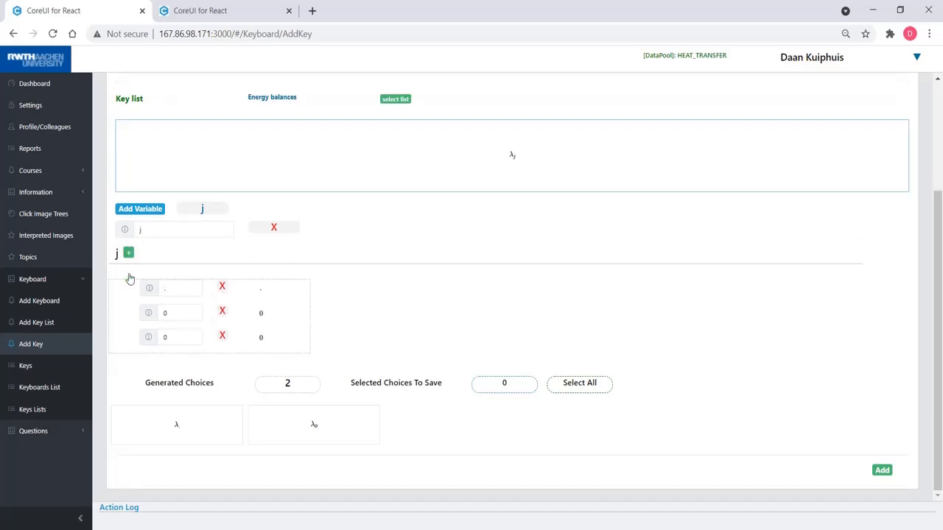
left_click(129, 253)
Set the second, third and fourth values of variable j to 1, 2 and 3.
left_click(173, 312)
key("BackSpace")
type("1")
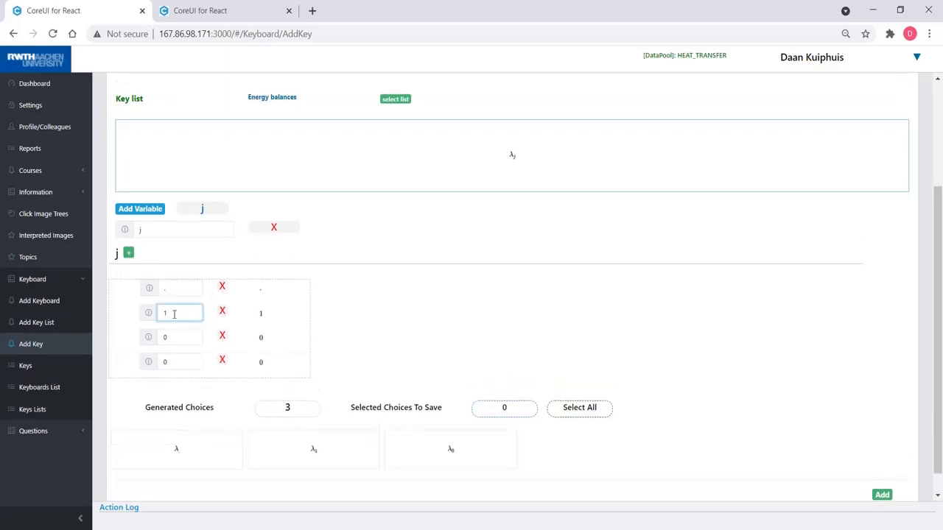
left_click(179, 338)
key("BackSpace")
type("2")
left_click(175, 361)
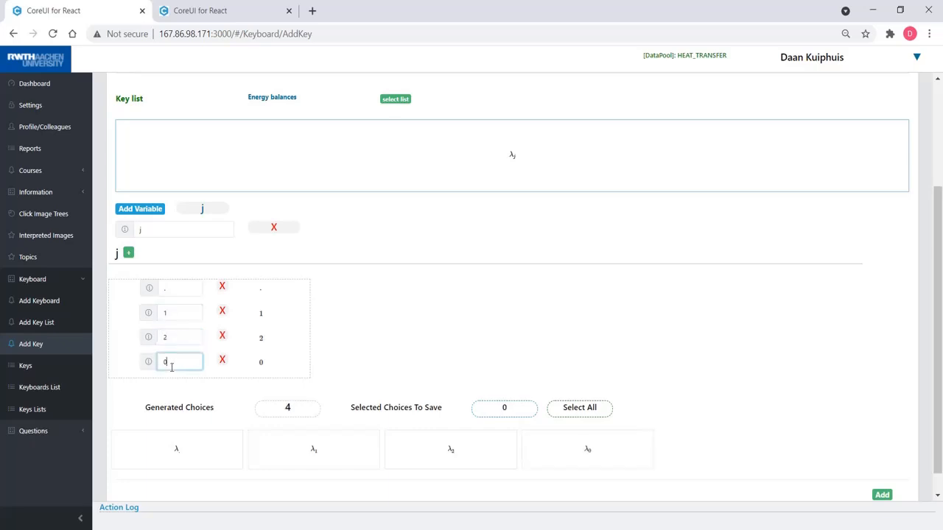
key("BackSpace")
type("3")
left_click(392, 289)
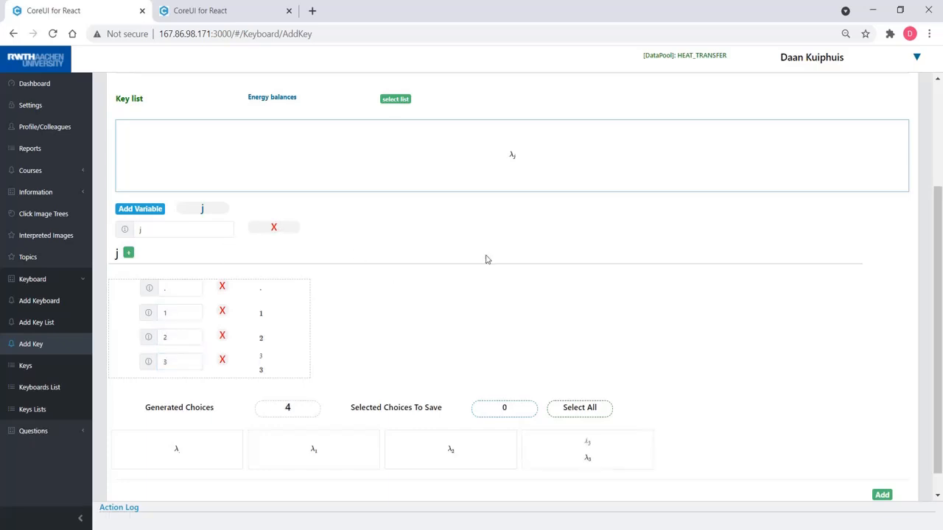
Select all four generated choices λ, λ1, λ2 and λ3 to save, and add the conductivity_variable key.
scroll(486, 259, "up", 3)
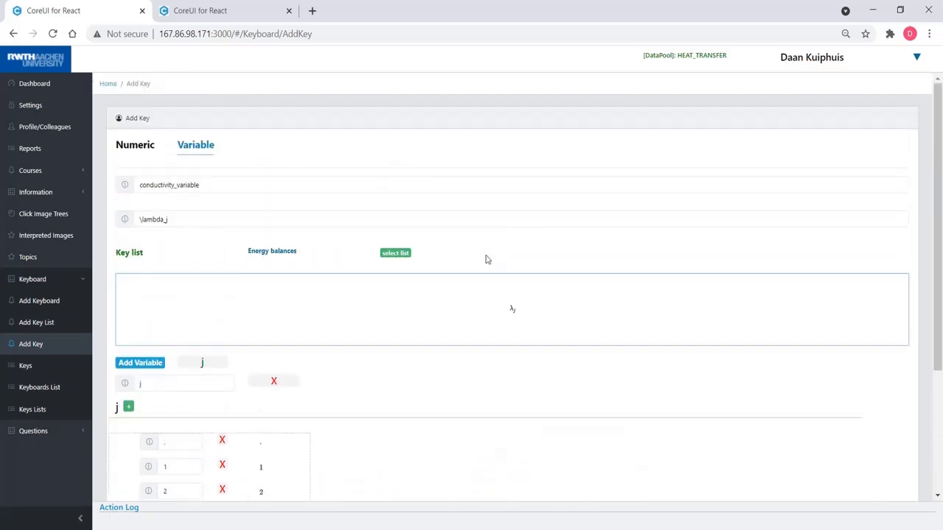
scroll(486, 320, "down", 3)
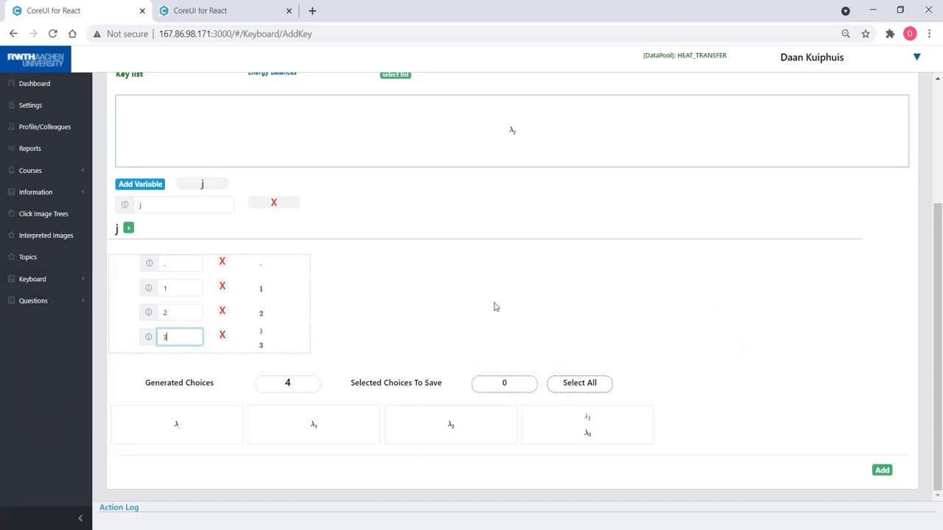
left_click(213, 422)
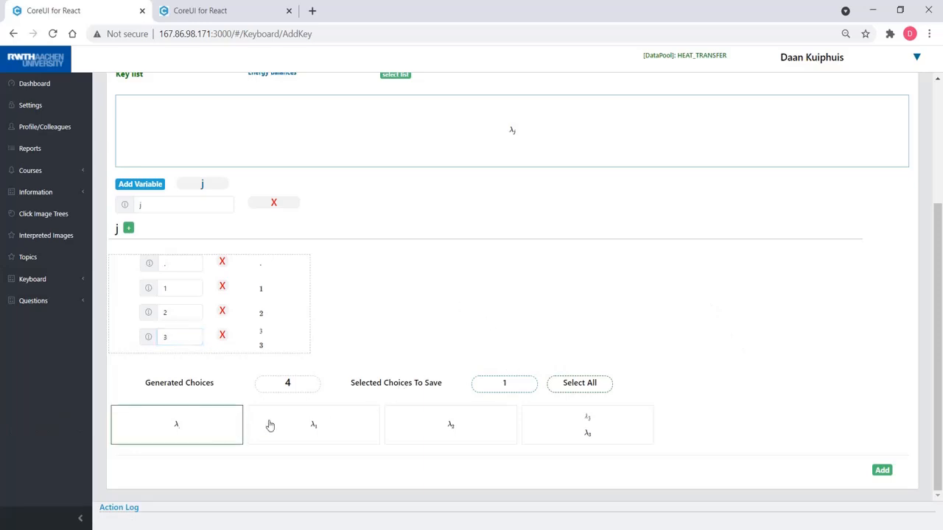
left_click(305, 421)
left_click(424, 436)
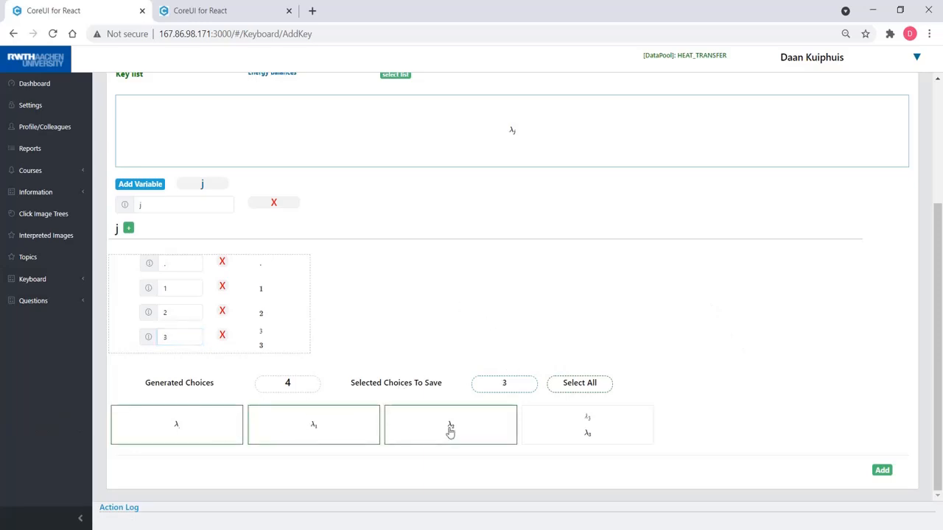
left_click(597, 430)
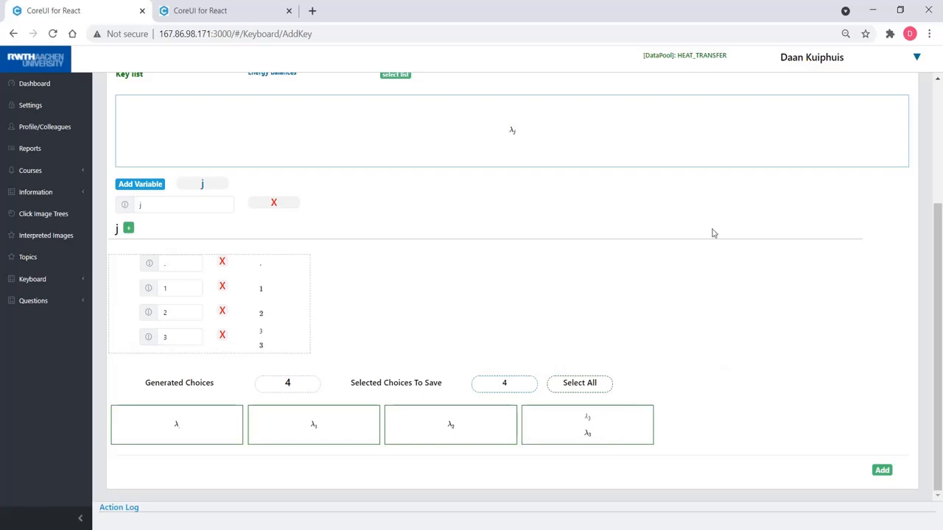
left_click(881, 471)
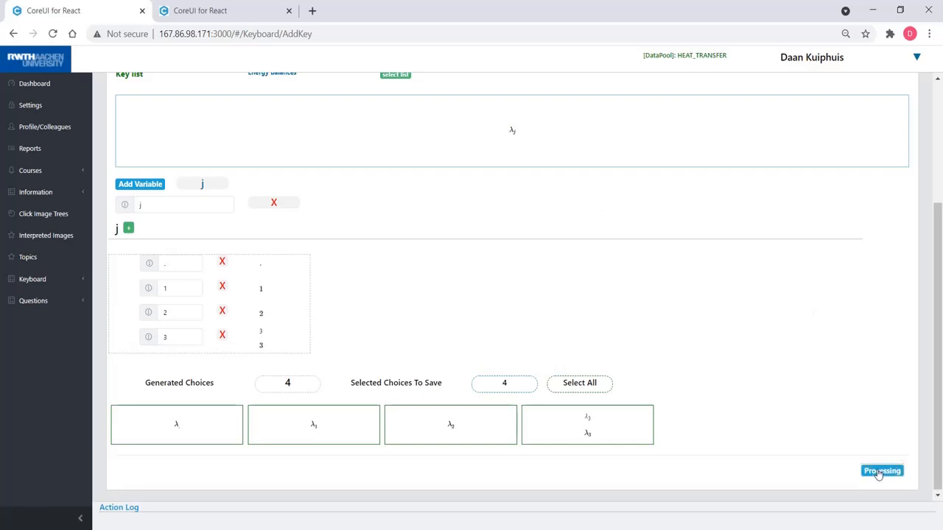